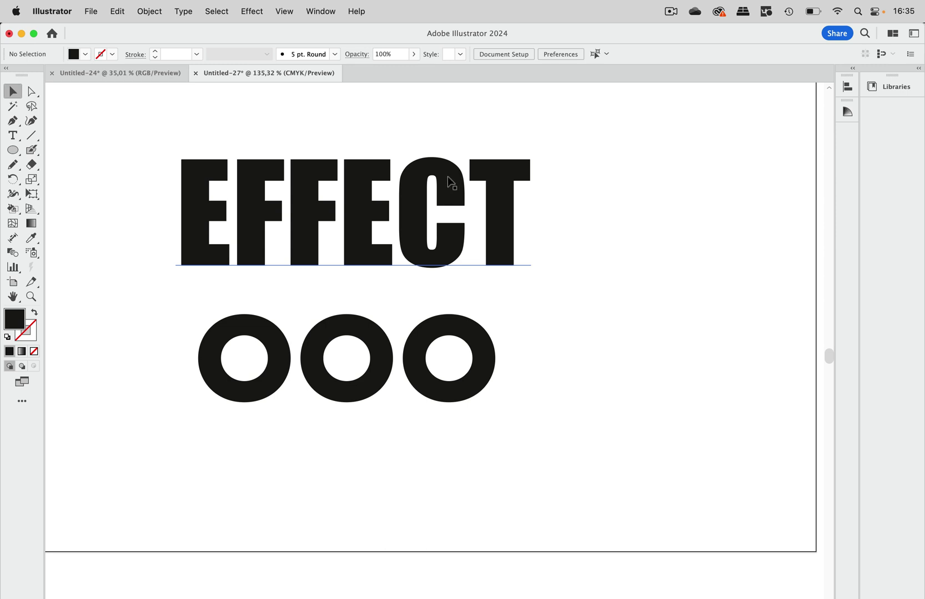
- Select the EFFECT text object and check the Object menu's Rasterize command without applying it
left_click(449, 183)
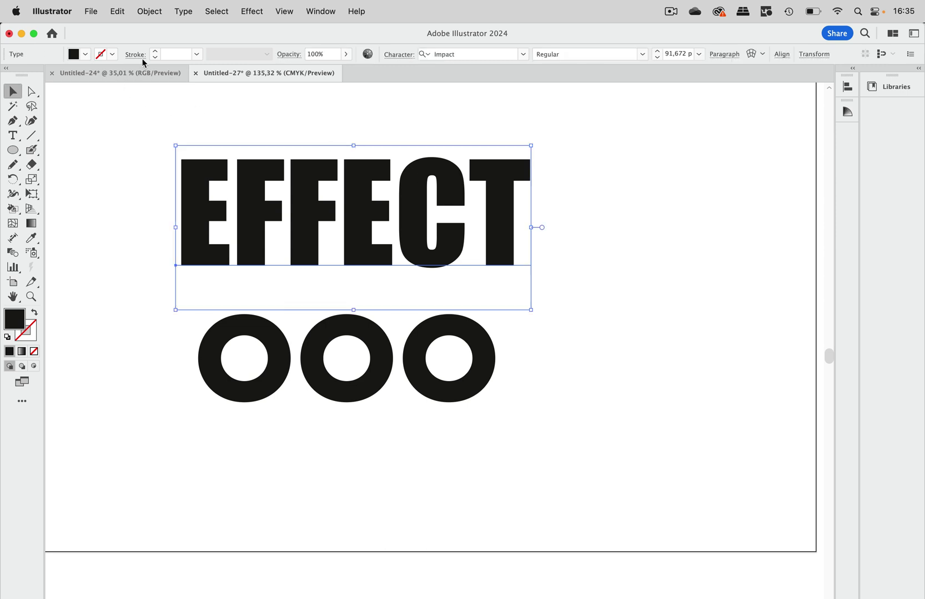
left_click(150, 12)
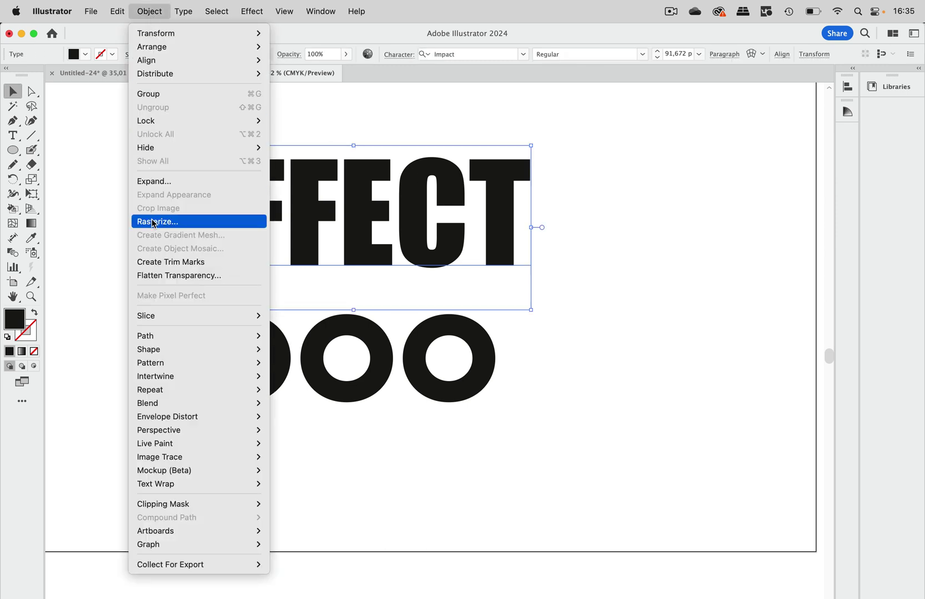
left_click(143, 12)
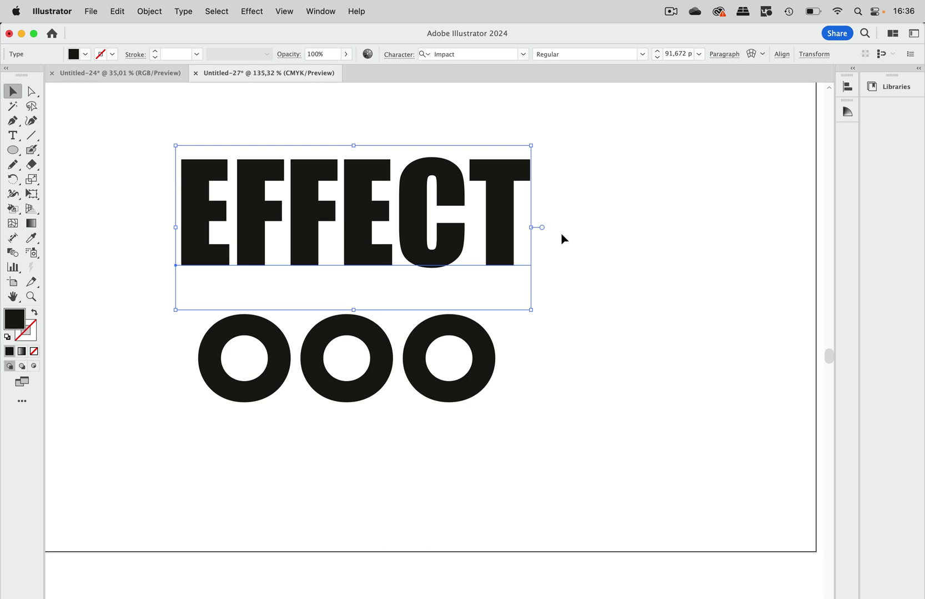
- Apply a live Rasterize effect to EFFECT with 20 mm added around it at High (300 ppi)
left_click(258, 13)
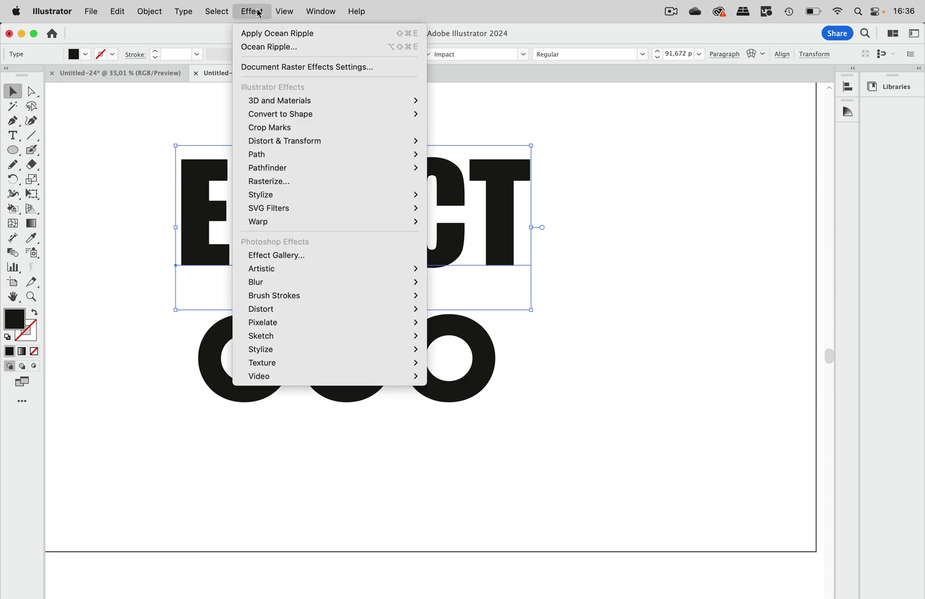
left_click(267, 182)
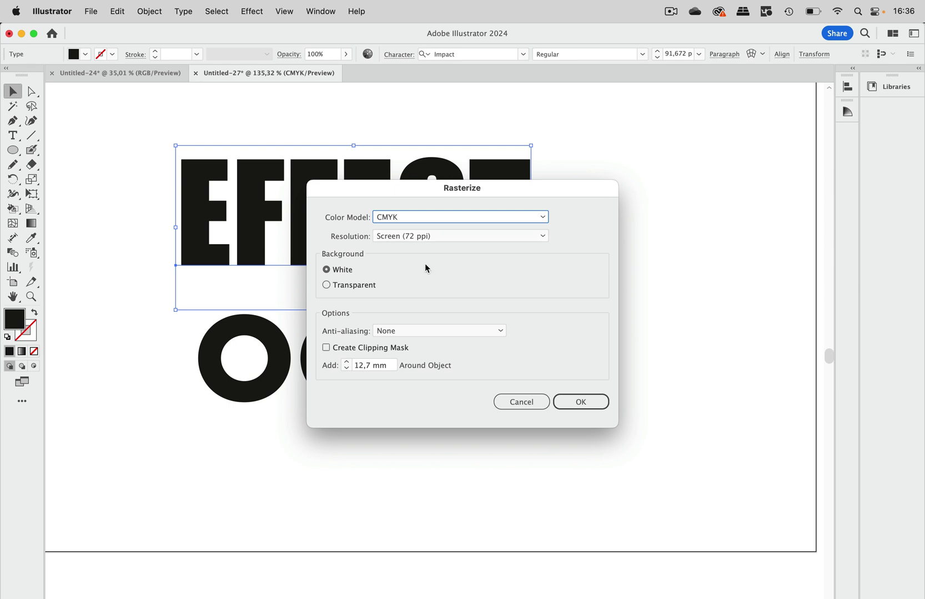
left_click(394, 366)
left_click_drag(389, 366, 331, 369)
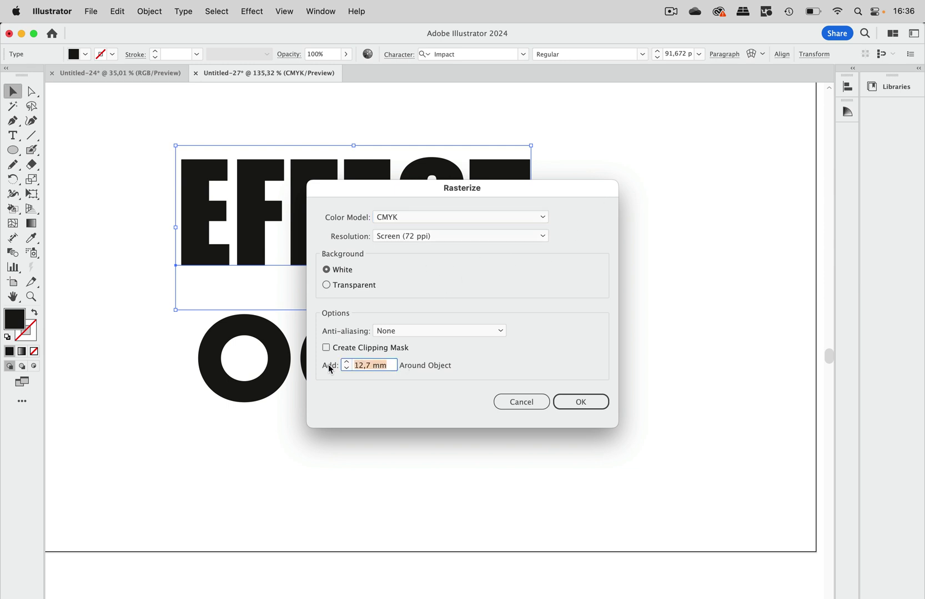
type("20")
left_click(427, 239)
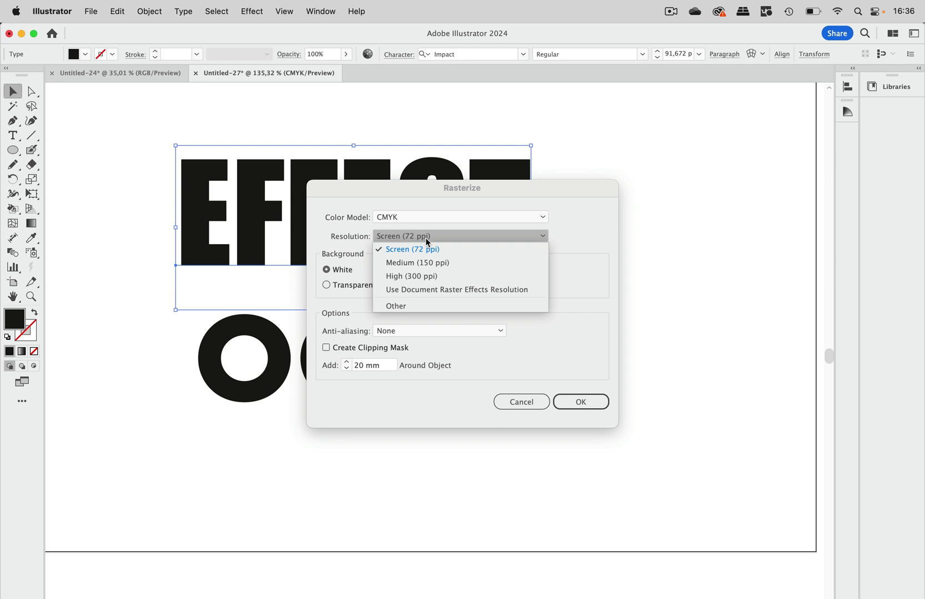
left_click(441, 277)
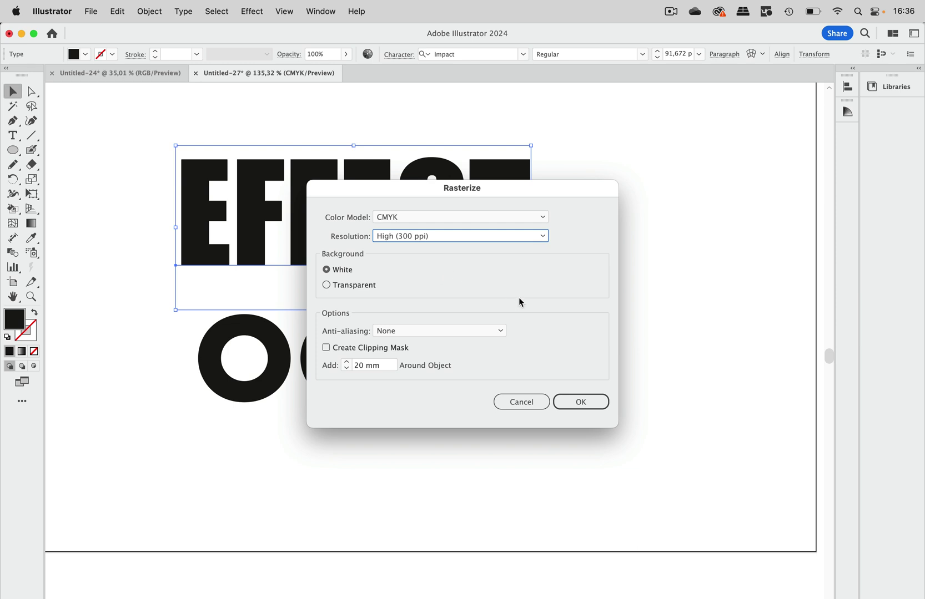
left_click(580, 404)
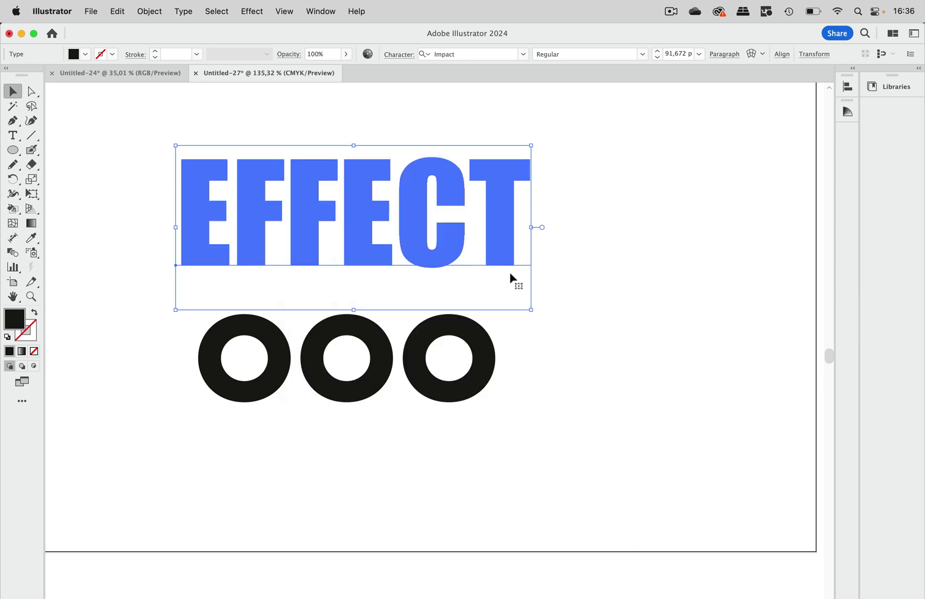
scroll(488, 220, "up", 5)
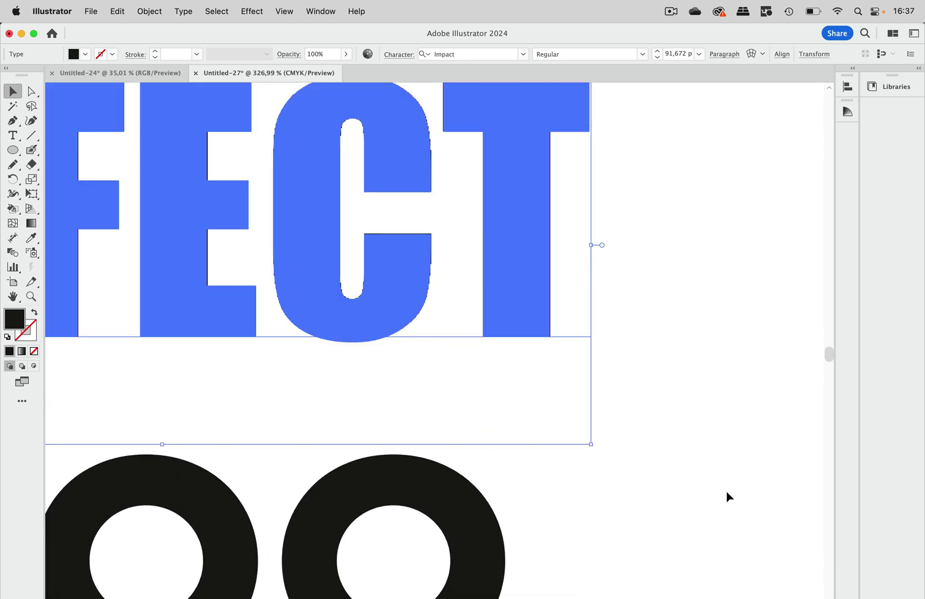
scroll(397, 303, "down", 5)
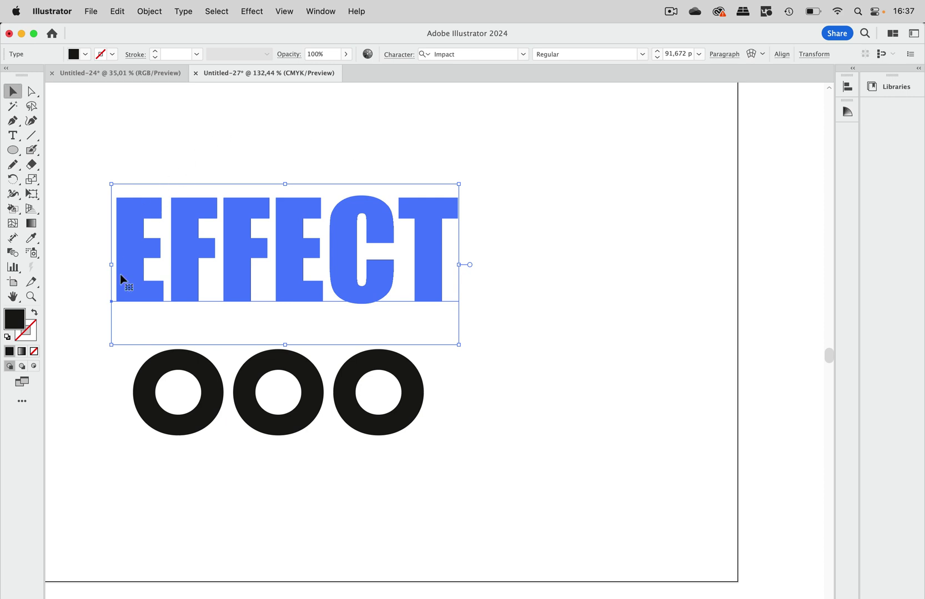
scroll(108, 377, "down", 1)
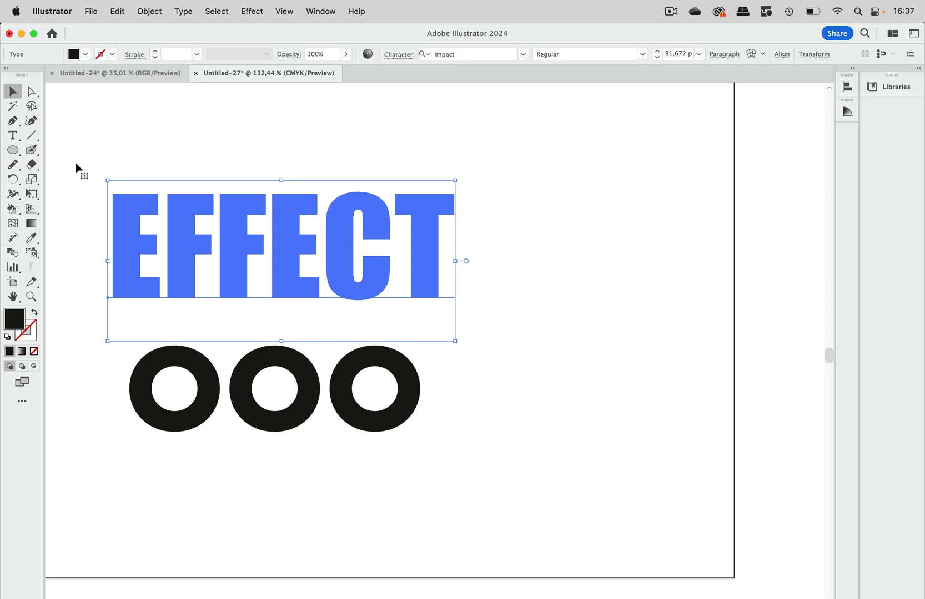
scroll(639, 361, "left", 5)
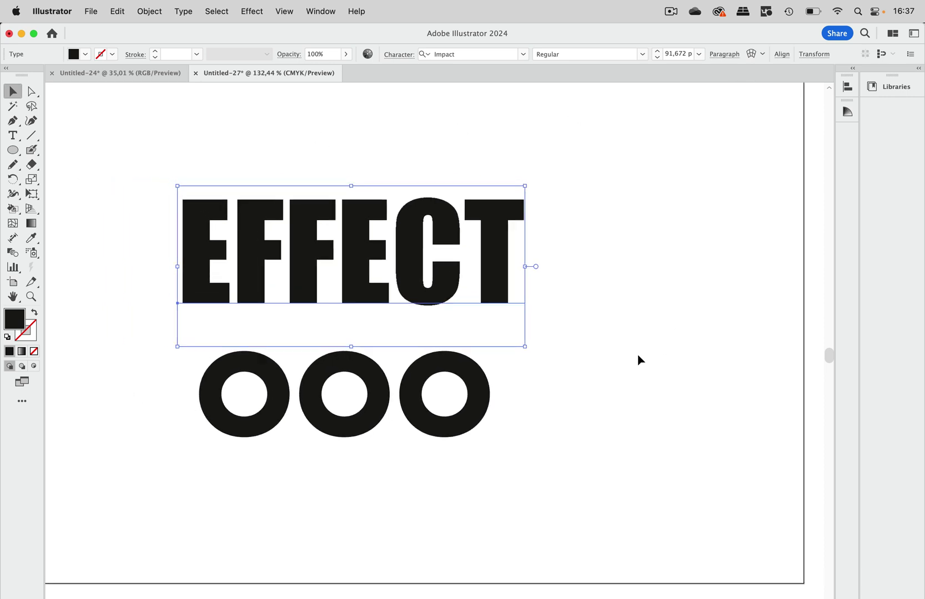
left_click(12, 135)
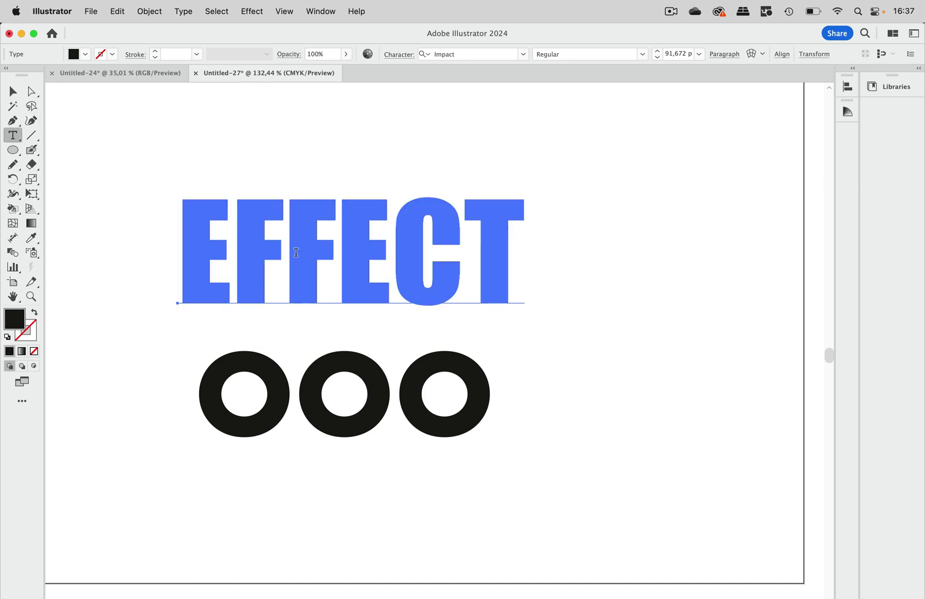
left_click_drag(296, 253, 419, 271)
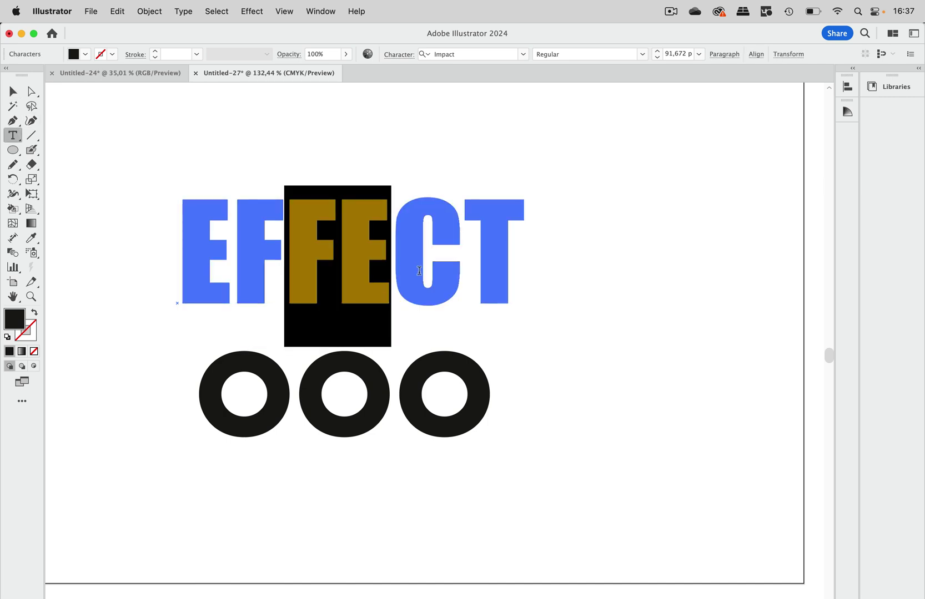
left_click(12, 91)
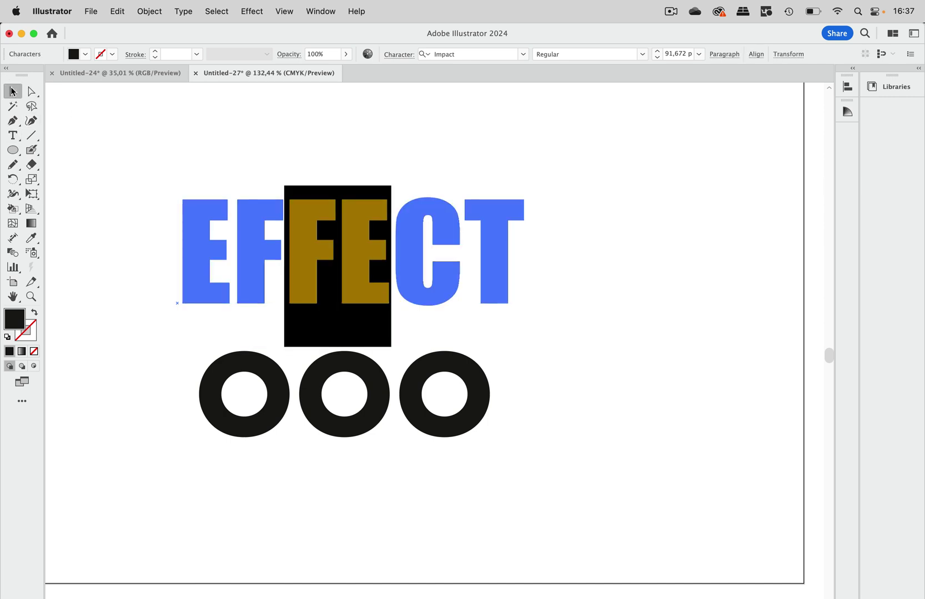
left_click(566, 160)
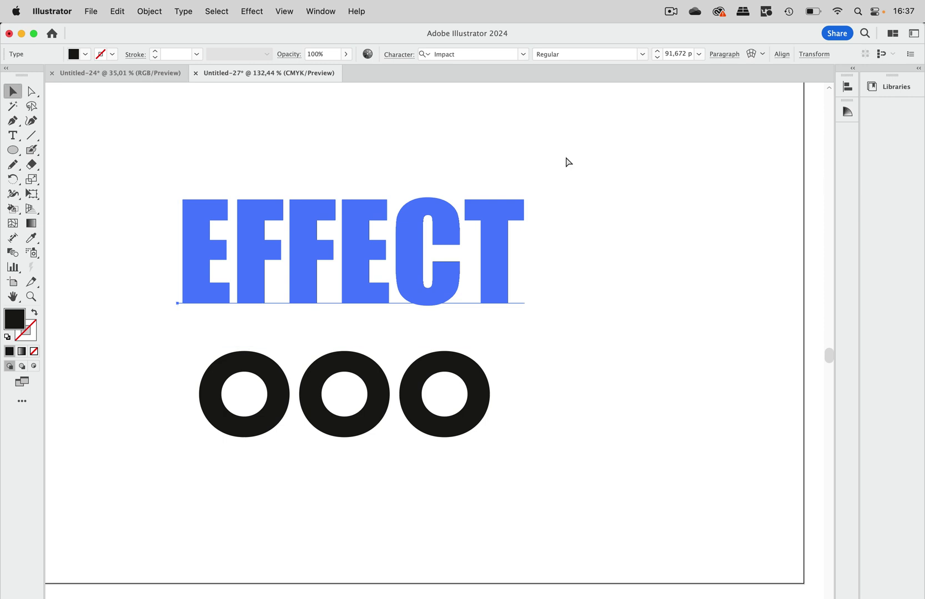
- Turn off Smart Guides and scroll the view to bring the FECT letters into sight
scroll(521, 258, "up", 5)
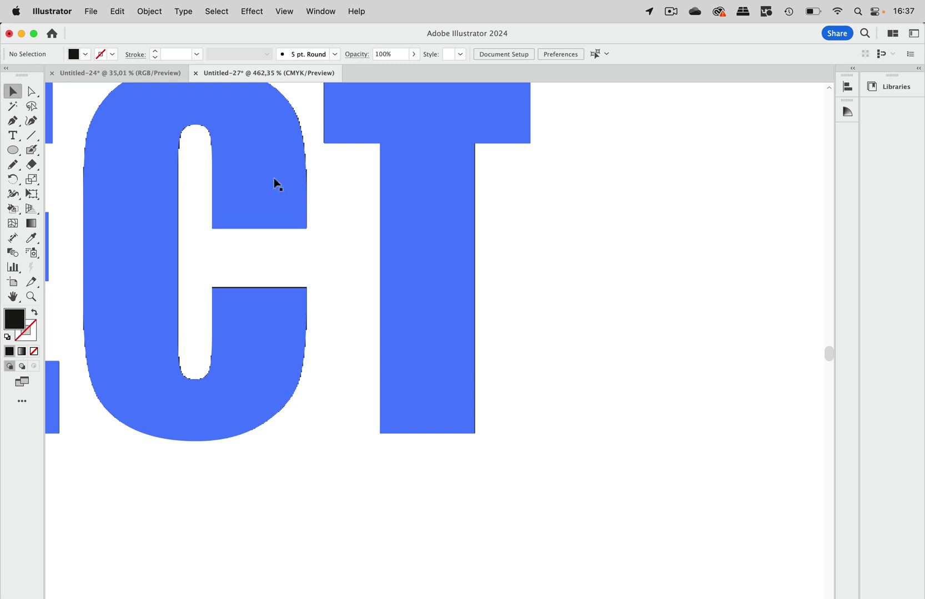
left_click(285, 12)
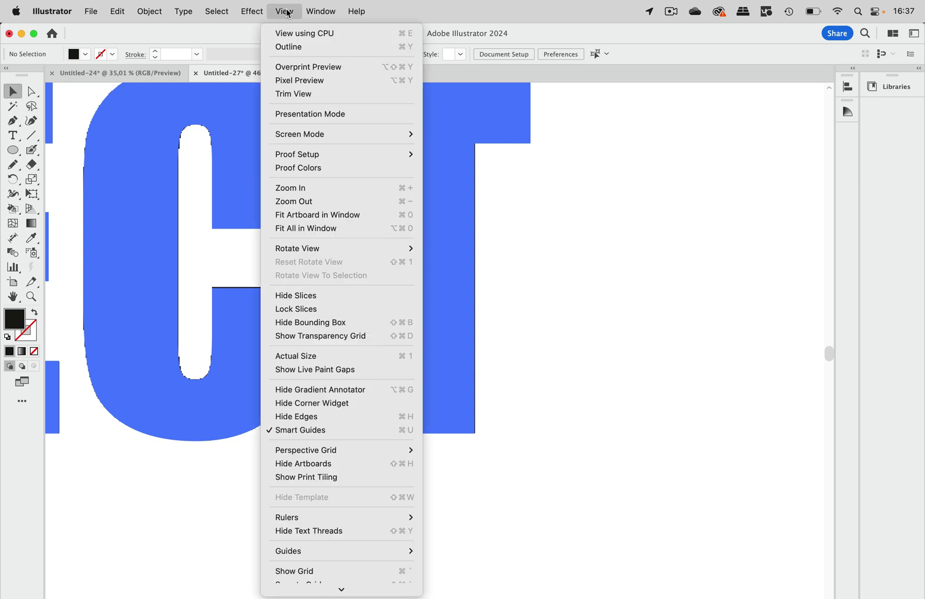
left_click(294, 431)
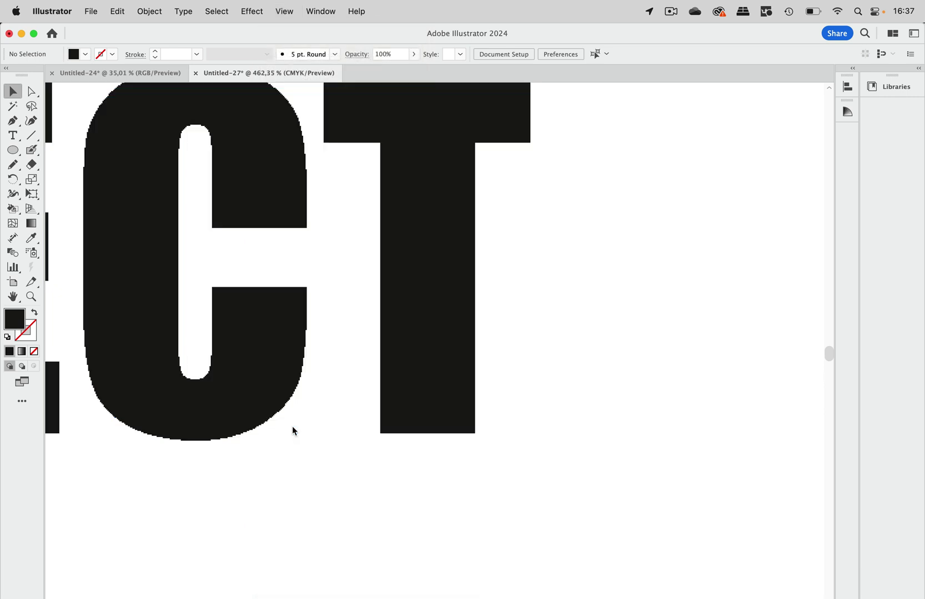
scroll(340, 283, "left", 5)
scroll(340, 283, "left", 3)
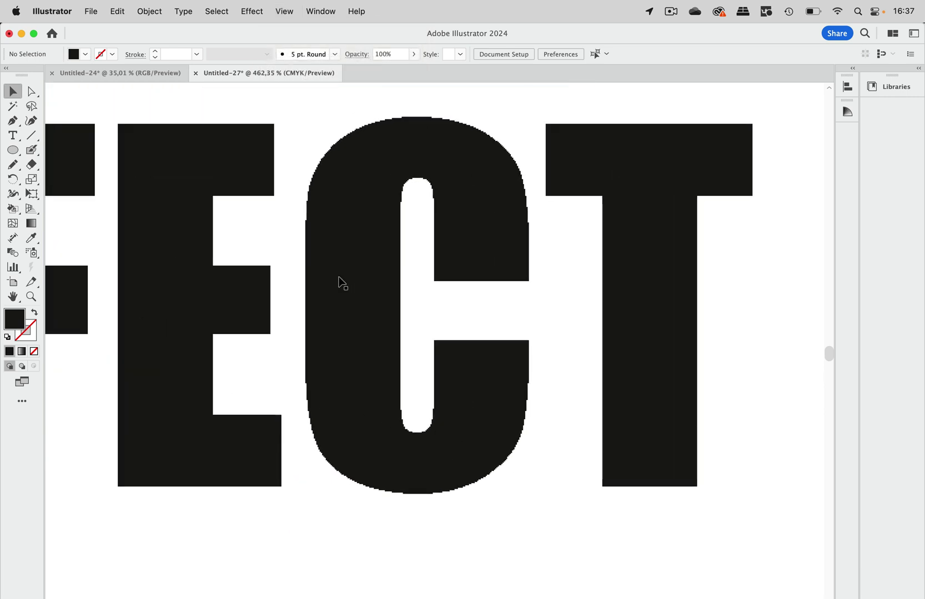
scroll(340, 283, "down", 3)
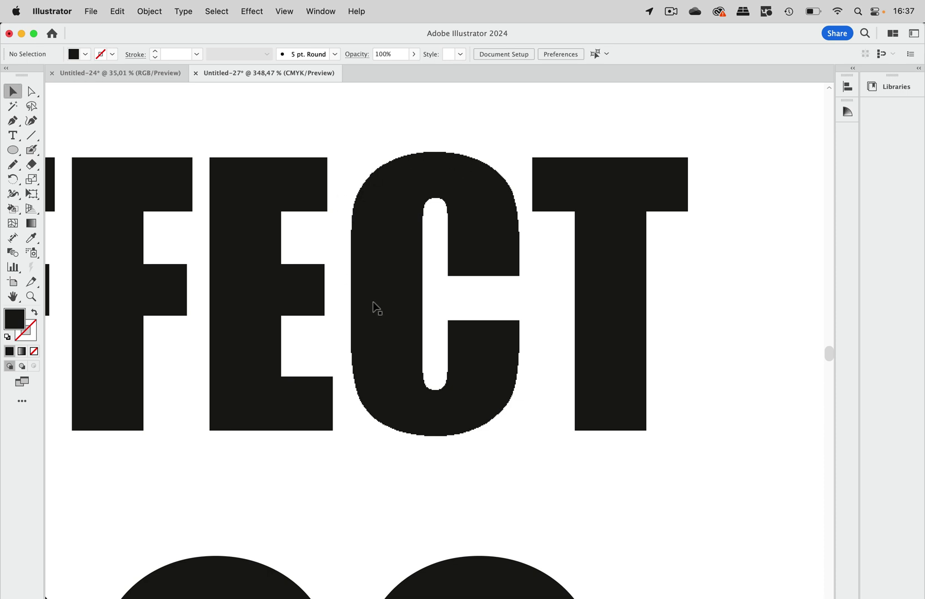
- Select the EFFECT text and show the Appearance panel
left_click(394, 255)
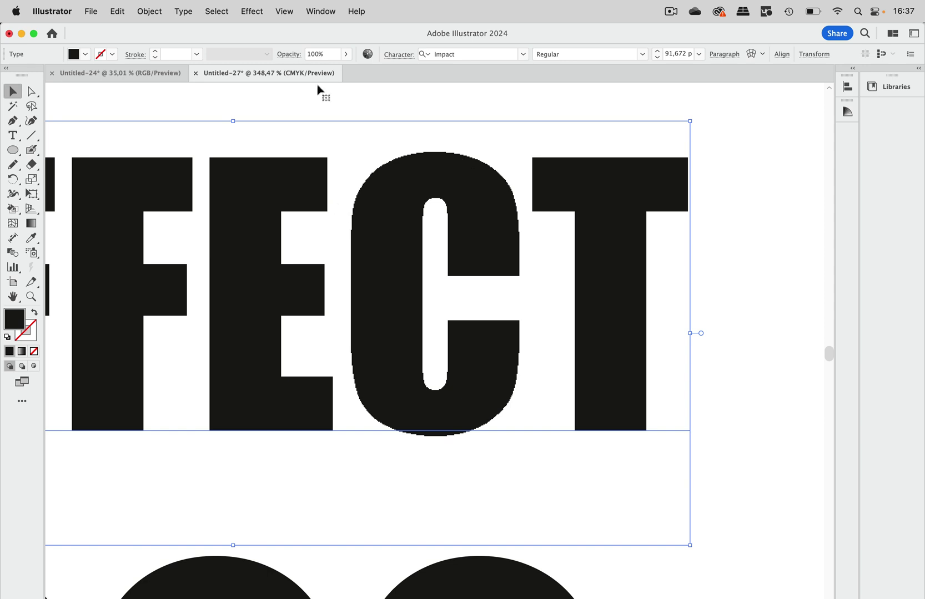
left_click(328, 11)
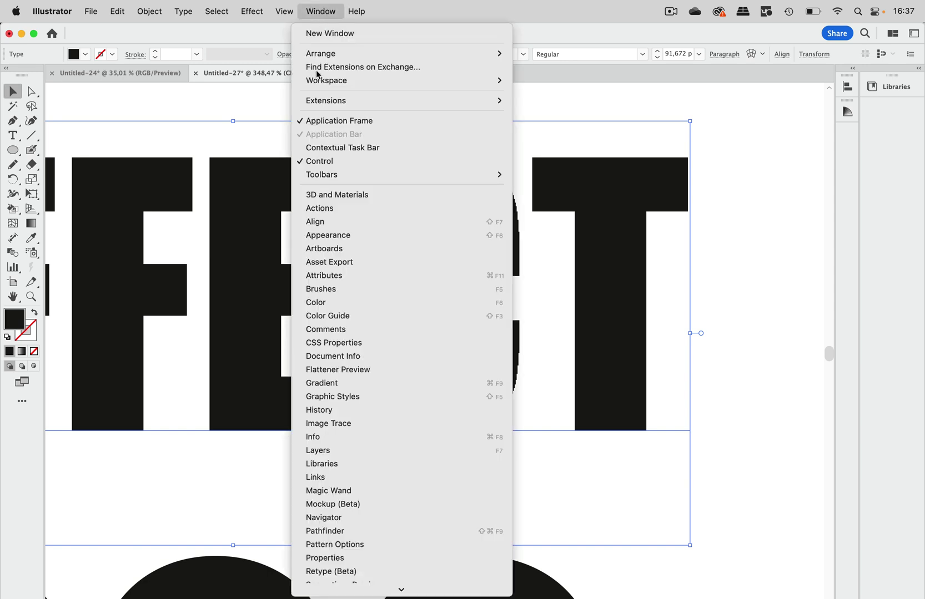
left_click(332, 235)
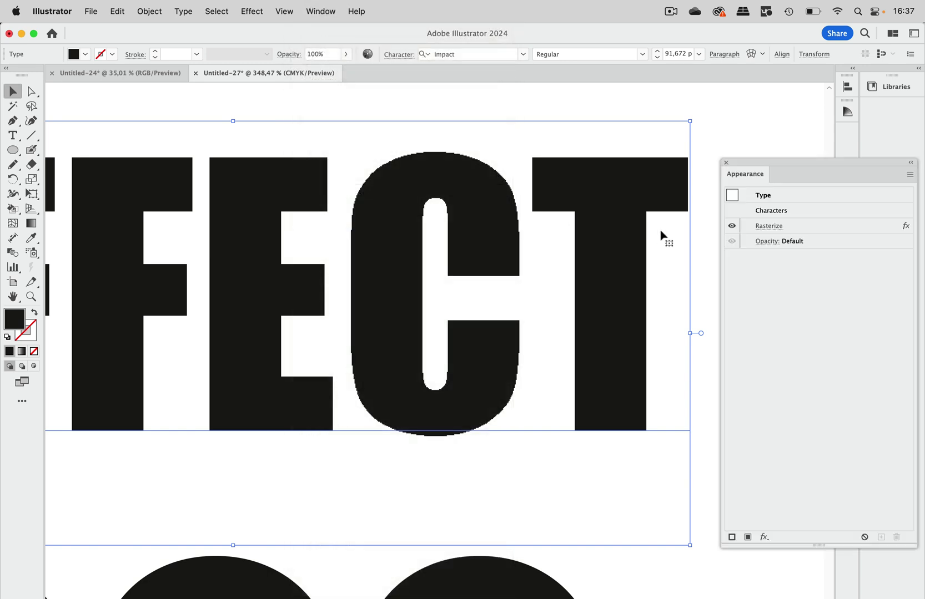
- Change the Rasterize effect's anti-aliasing to Art Optimized (Supersampling)
left_click(770, 226)
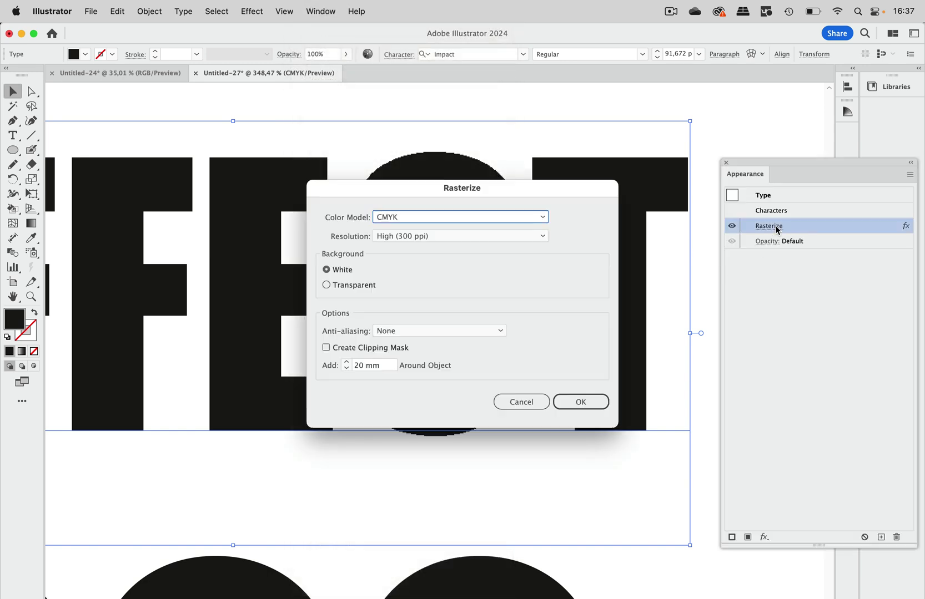
left_click(419, 331)
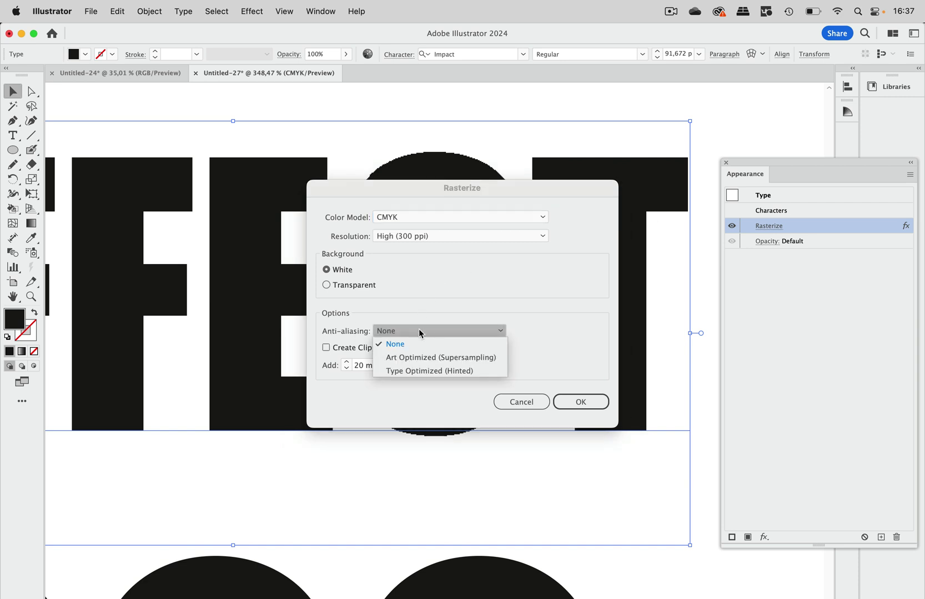
left_click(421, 370)
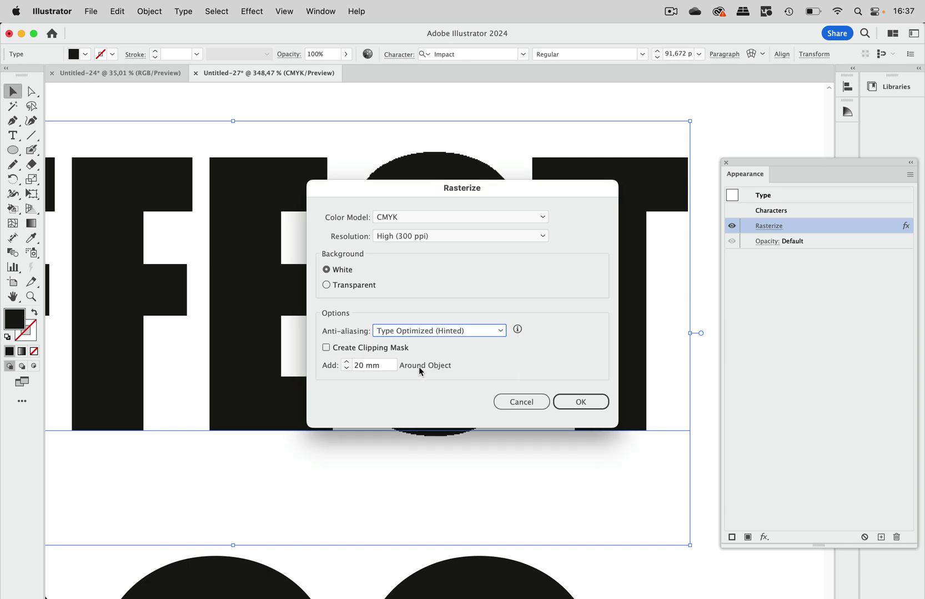
left_click(461, 332)
left_click(443, 355)
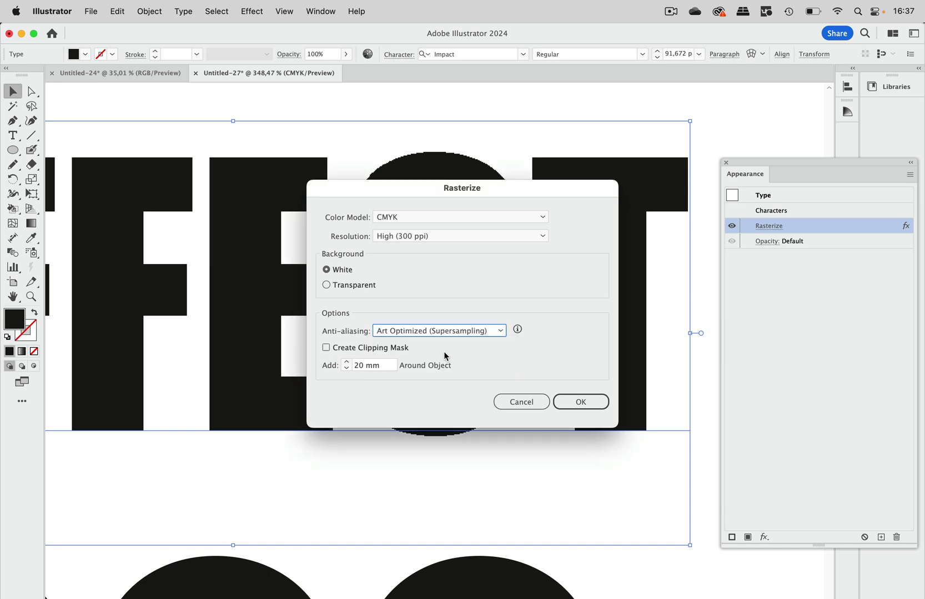
left_click(597, 401)
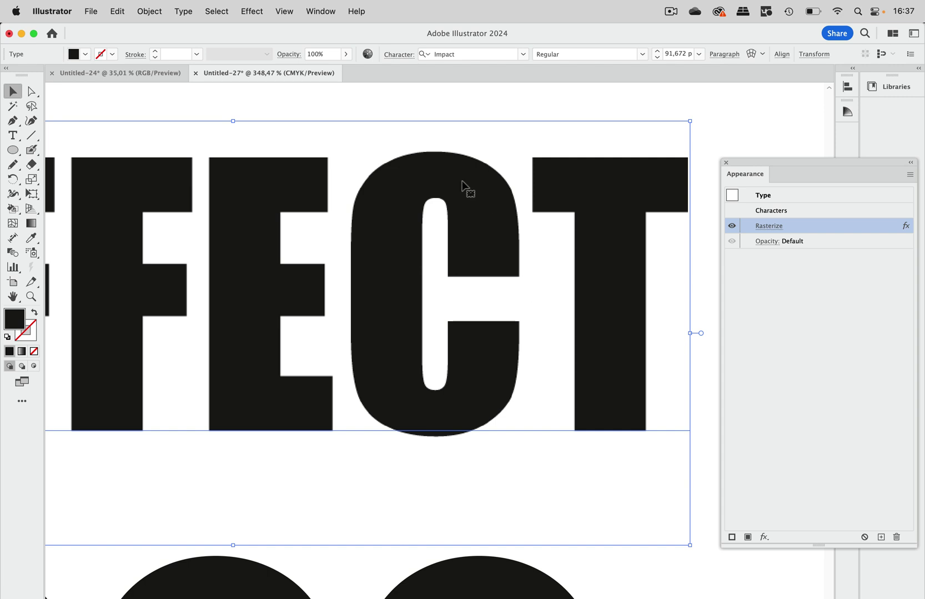
- Add an Ocean Ripple distortion to EFFECT with Ripple Size 1 and Ripple Magnitude 15
scroll(473, 202, "down", 3)
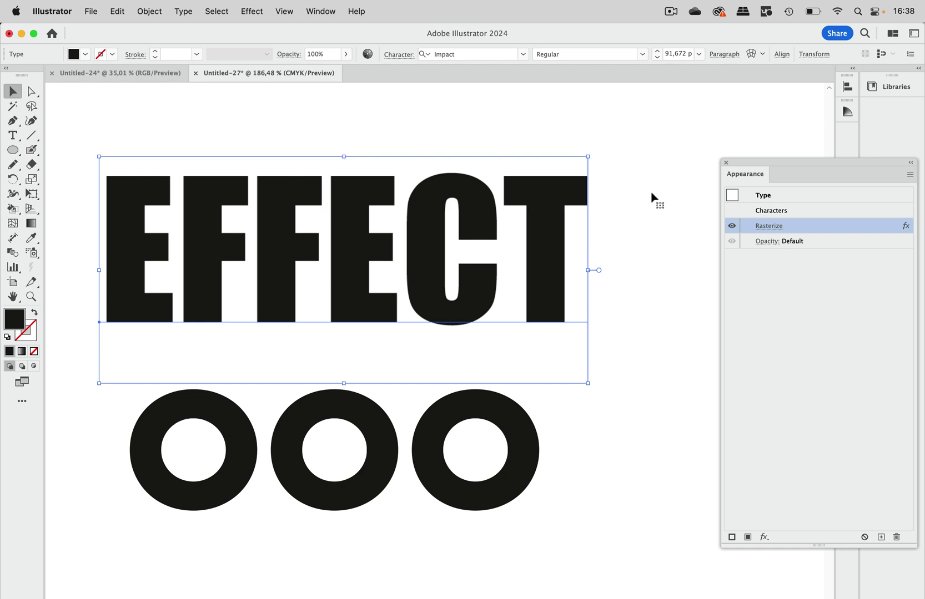
left_click(262, 17)
mouse_move(280, 312)
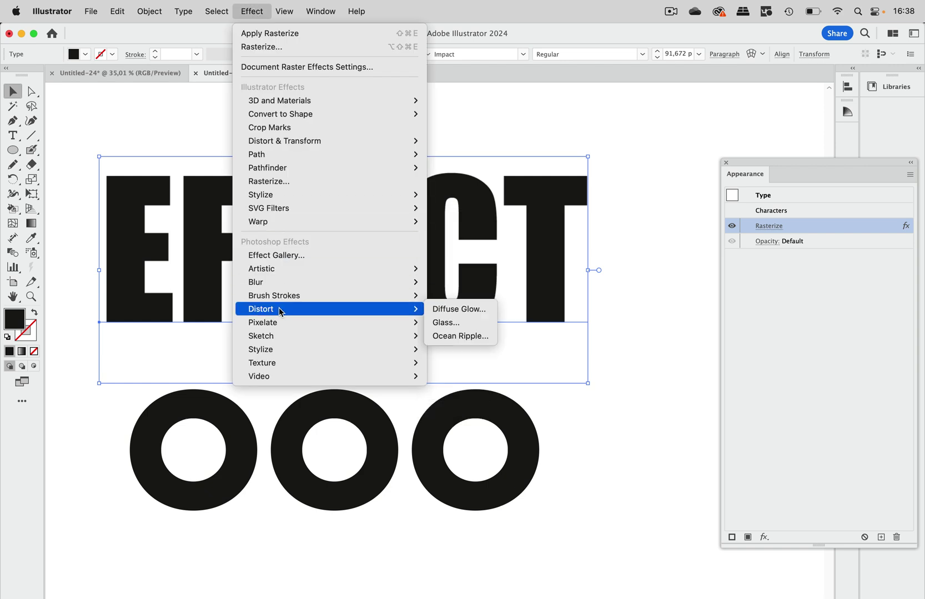
left_click(481, 337)
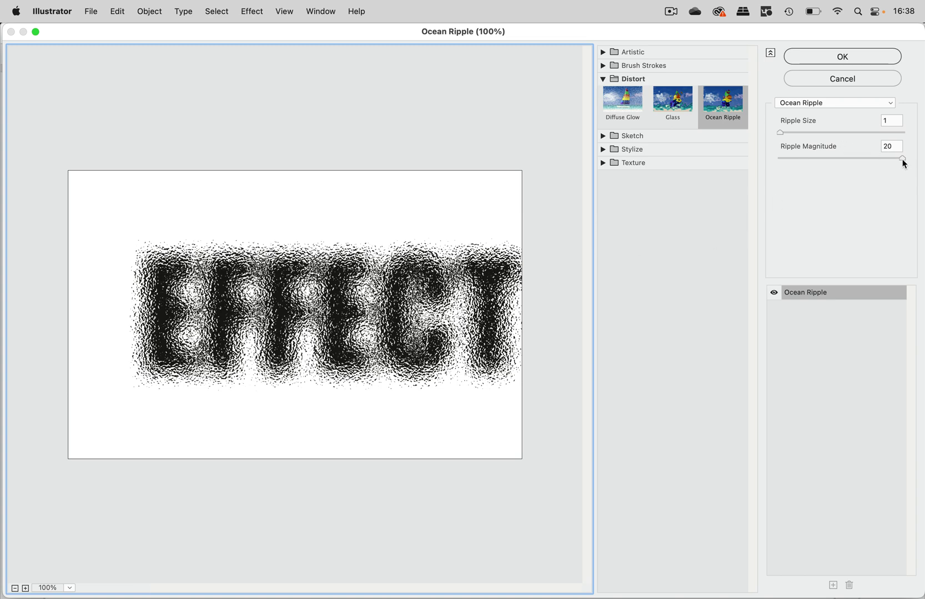
left_click_drag(903, 161, 872, 161)
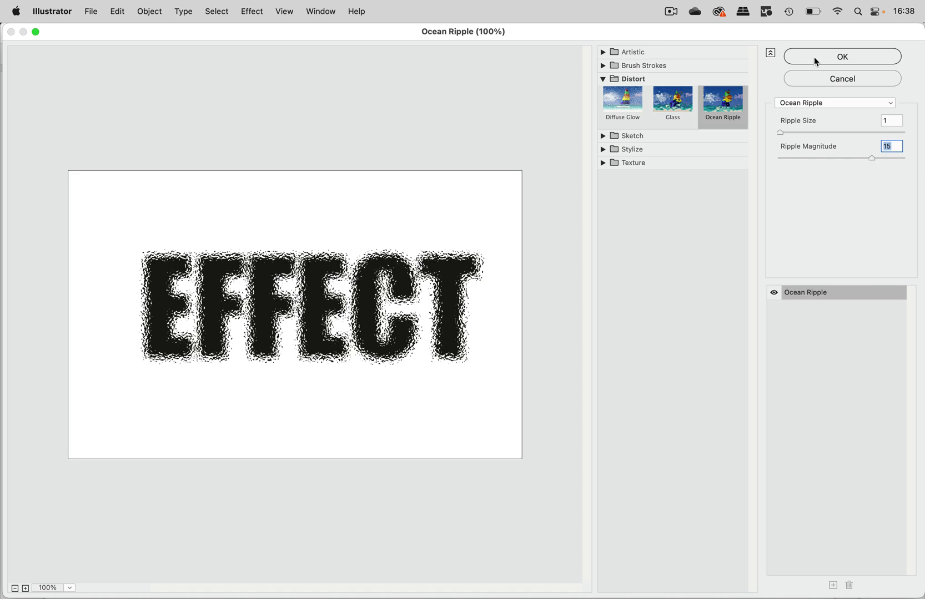
left_click(798, 63)
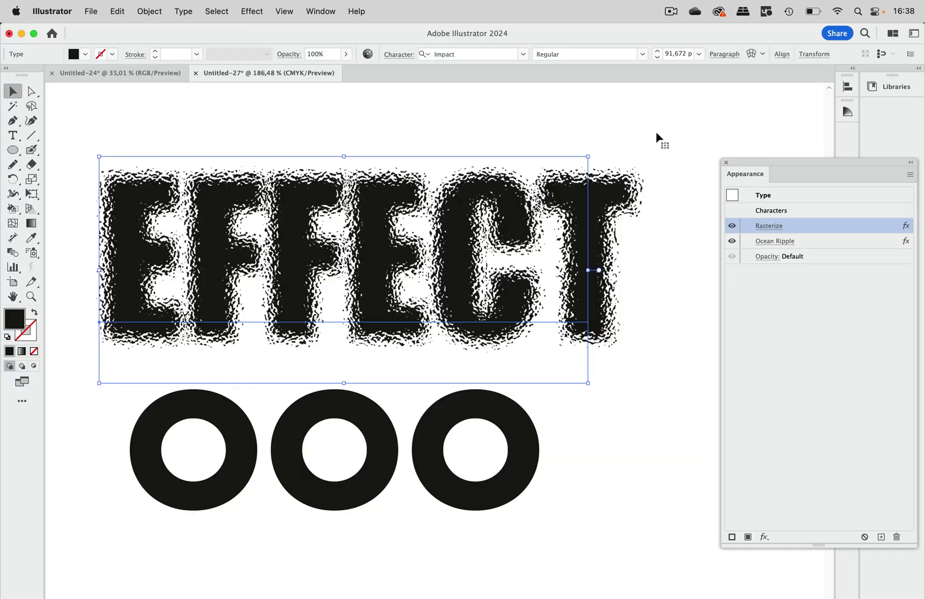